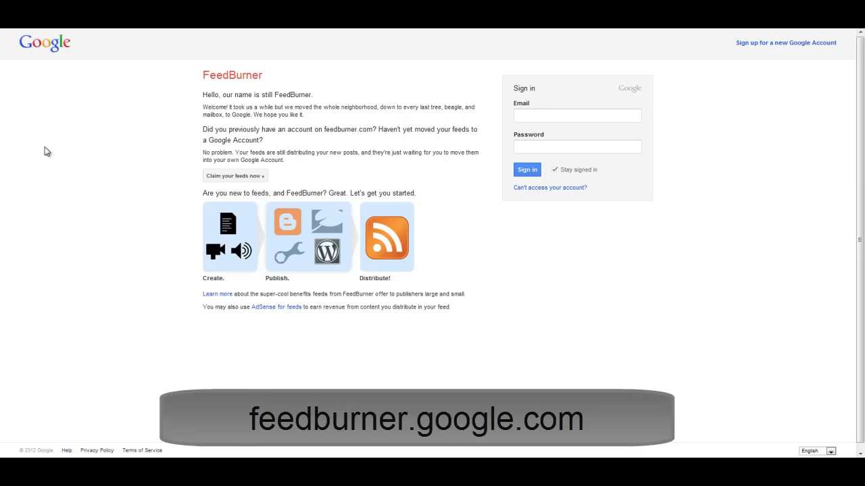
click(577, 121)
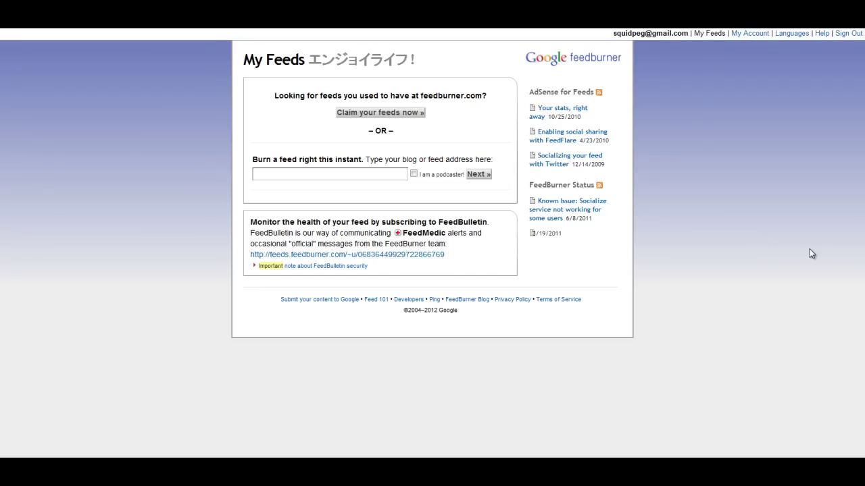
click(365, 174)
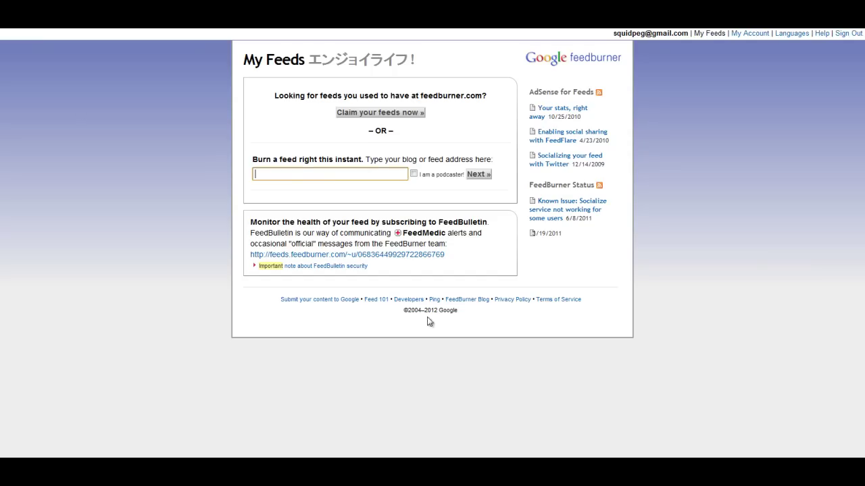
click(353, 177)
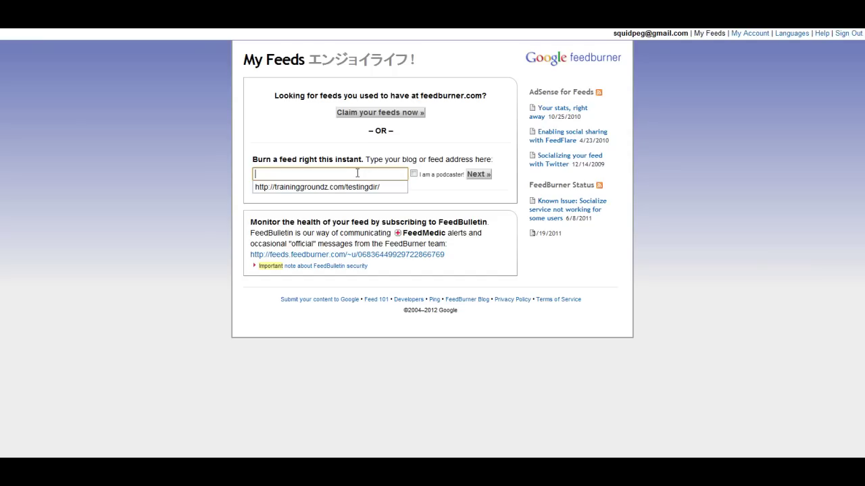
click(341, 187)
text(fe)
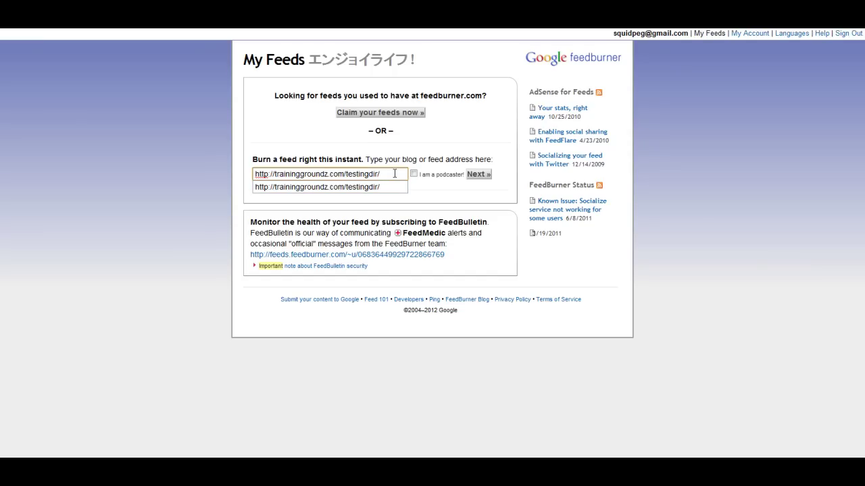
text(ed)
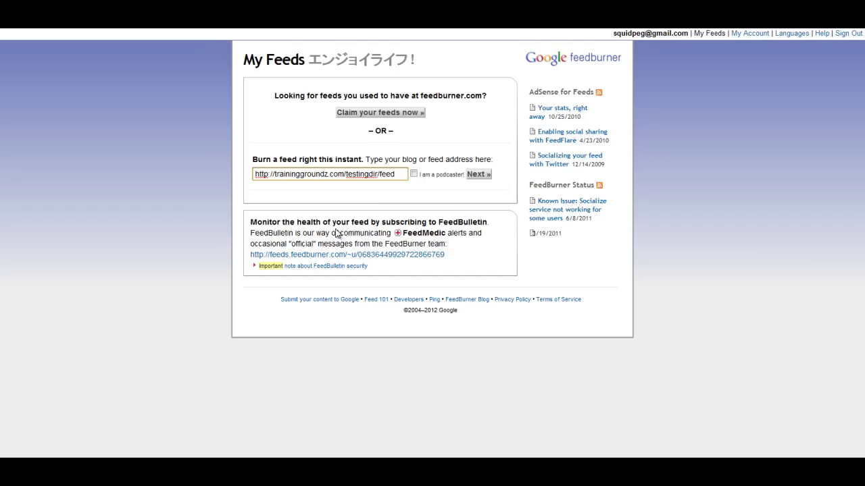
click(368, 194)
click(478, 175)
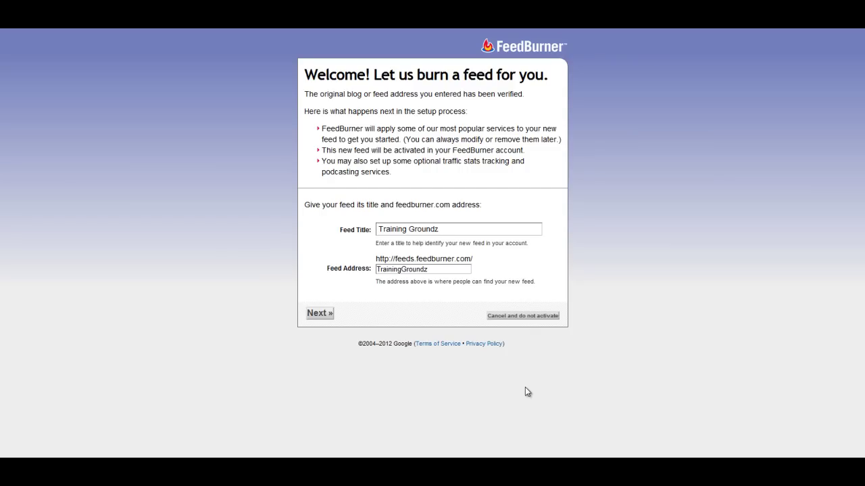
Step: Activate the feed with the title Training Groundz and the address TrainingGroundz, and copy its public FeedBurner URL
click(453, 232)
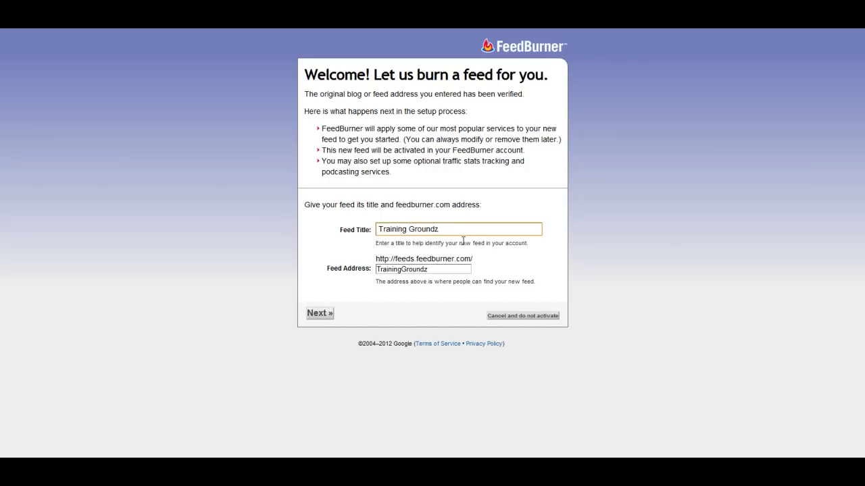
click(331, 314)
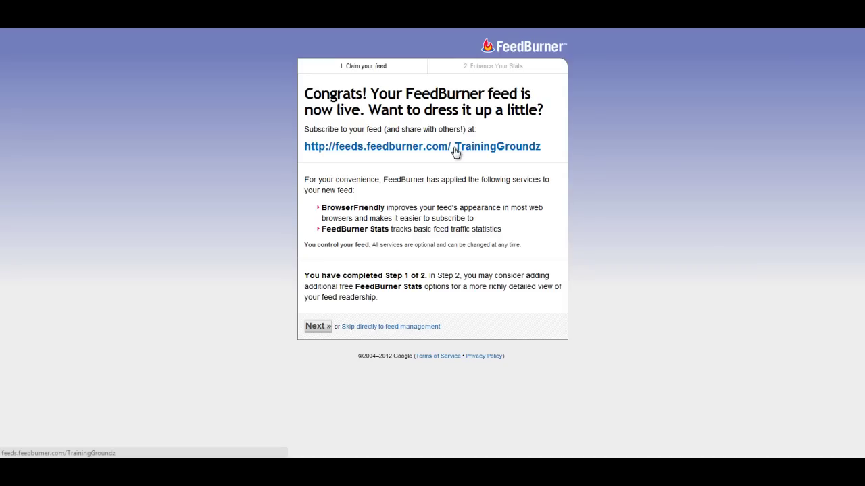
drag(544, 147, 304, 147)
key(ctrl+c)
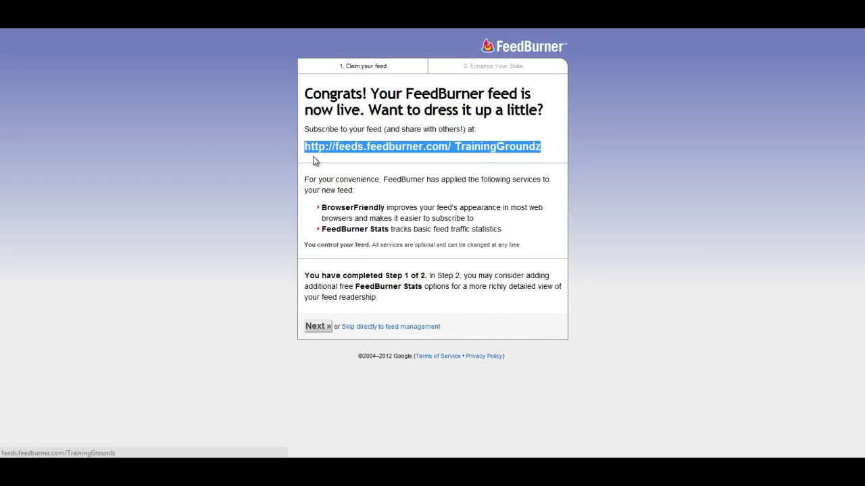
click(557, 151)
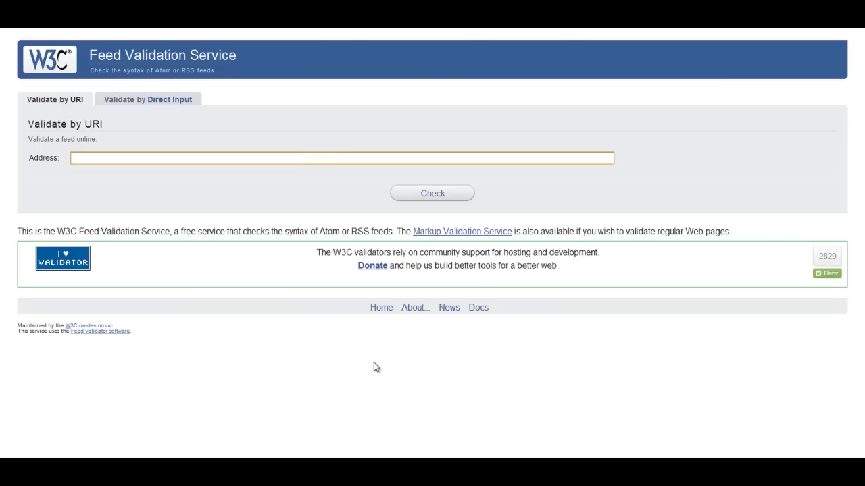
key(ctrl+v)
key(Down)
key(Left)
key(Left)
key(BackSpace)
click(328, 134)
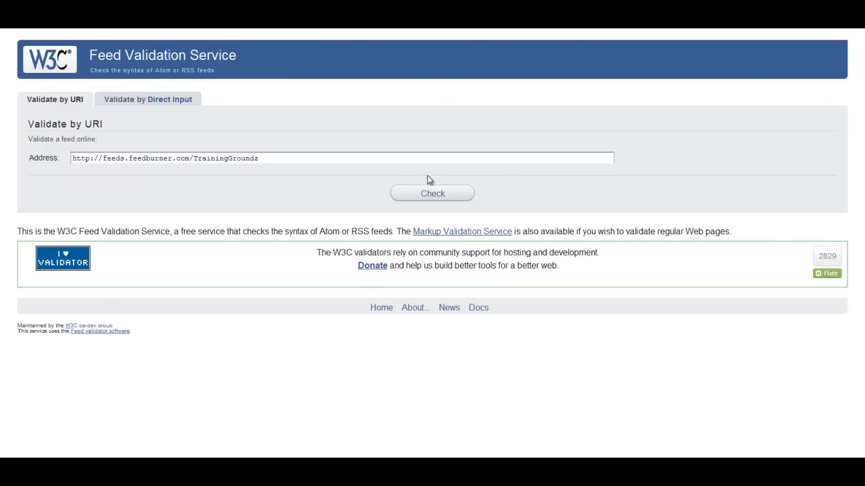
click(443, 196)
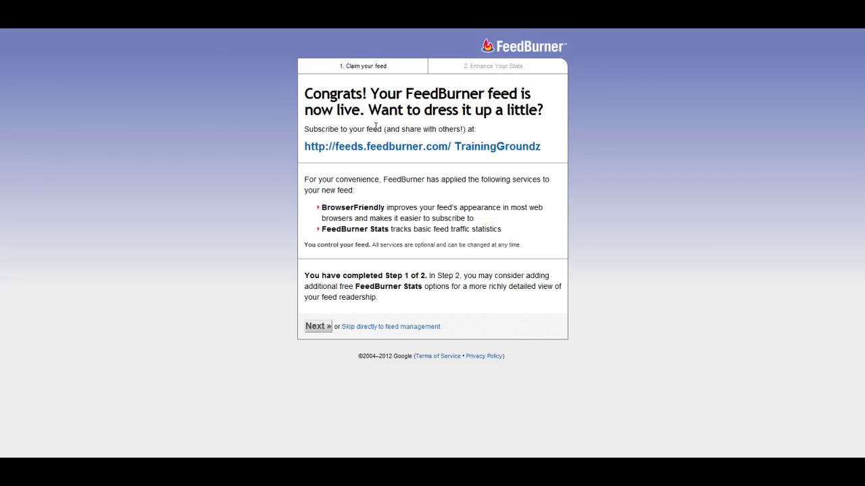
Step: Continue the FeedBurner feed setup, enabling tracking of clickthroughs, item enclosure downloads and the additional item view and reach stats
drag(301, 90, 565, 294)
click(678, 275)
click(318, 327)
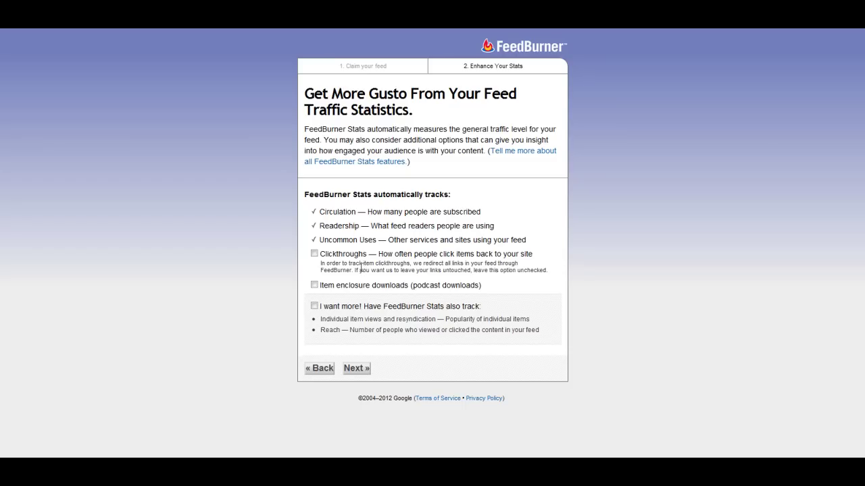
click(314, 254)
click(315, 285)
click(317, 307)
click(356, 369)
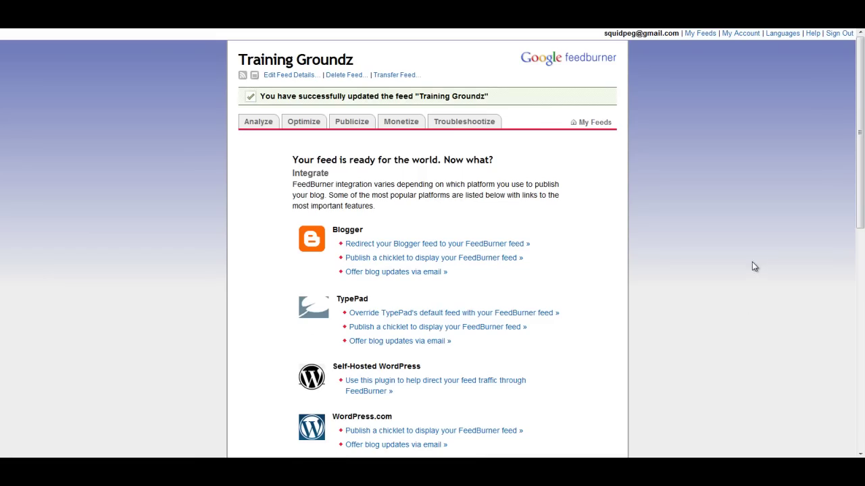
Step: Open the guide for the self-hosted WordPress plugin that directs feed traffic through FeedBurner
scroll(754, 268, down, 4)
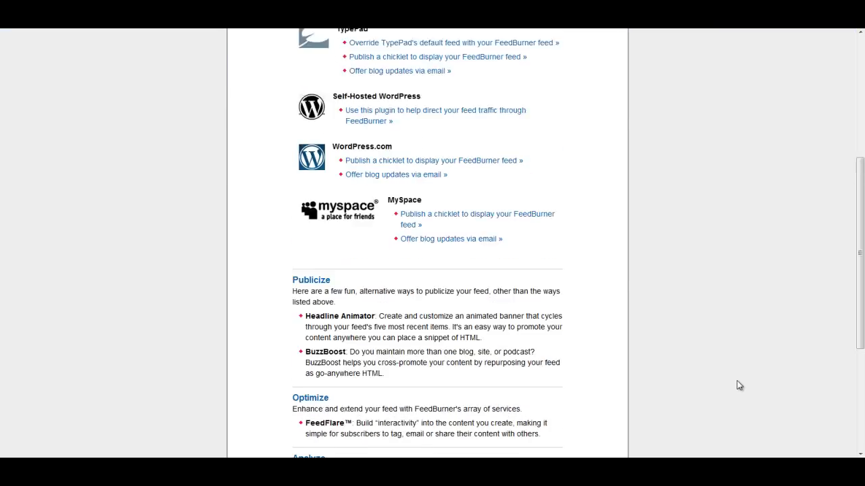
scroll(747, 378, up, 5)
scroll(788, 335, down, 7)
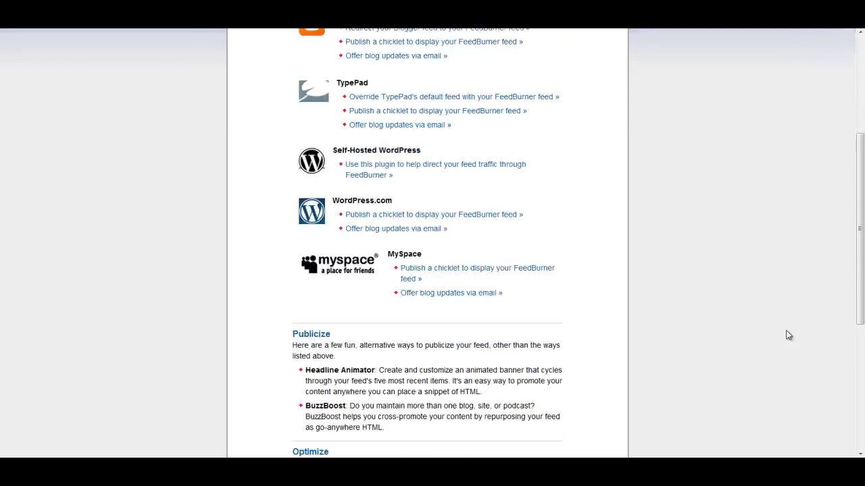
key(Home)
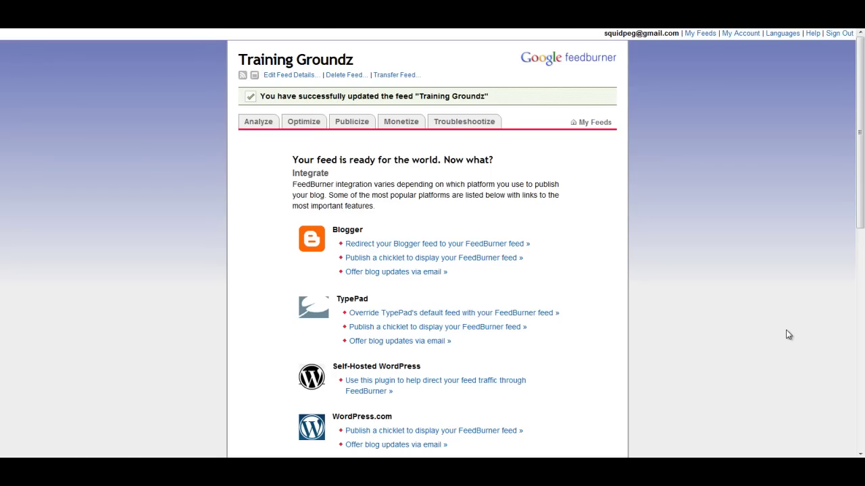
scroll(788, 335, down, 3)
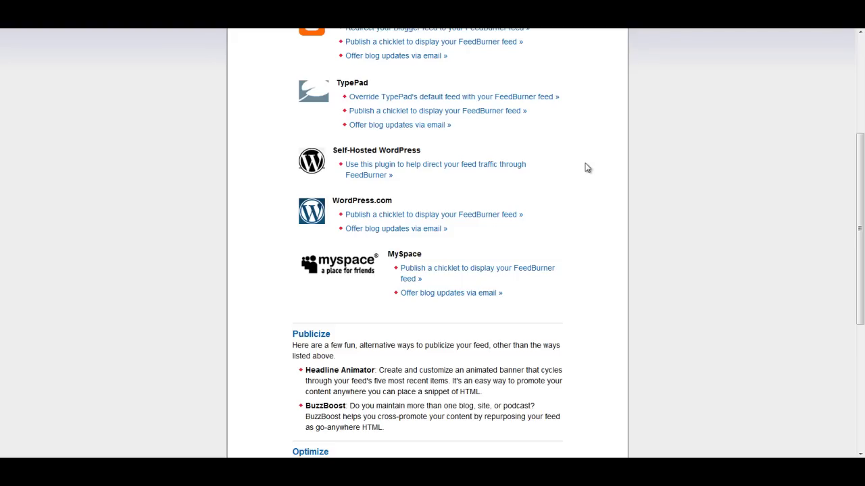
click(439, 168)
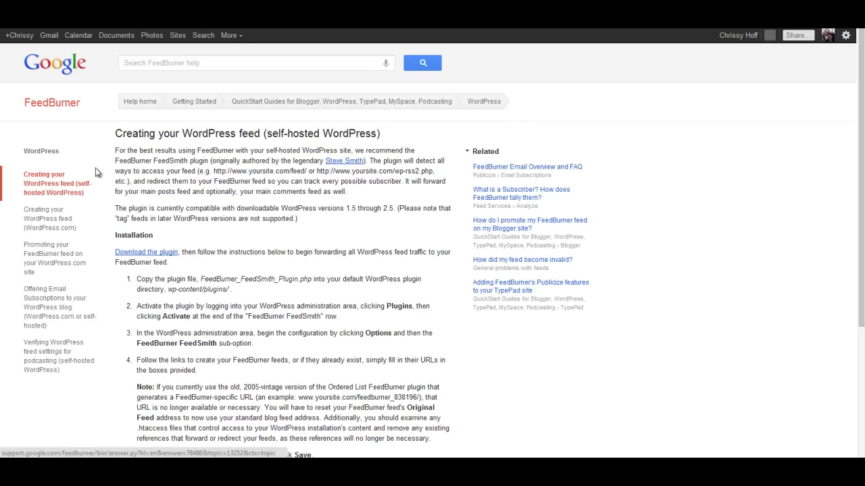
Step: Copy the name of the recommended FeedBurner FeedSmith plugin from the self-hosted WordPress guide
scroll(311, 267, down, 1)
scroll(317, 274, up, 1)
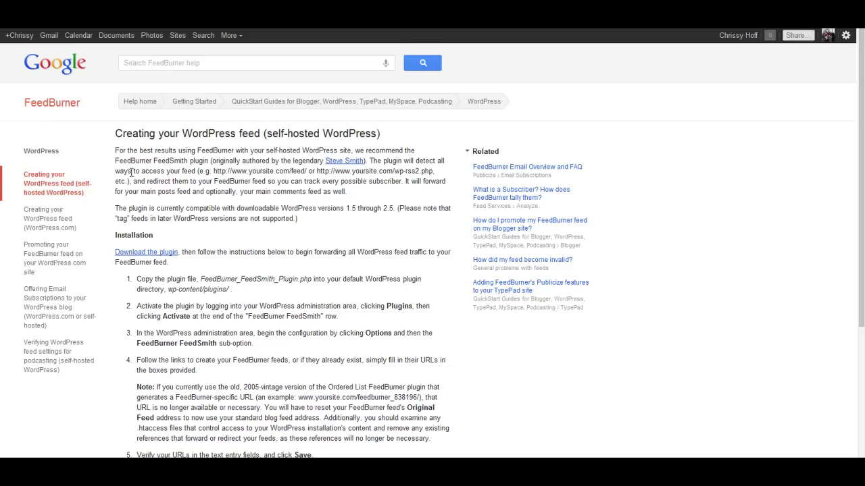
drag(116, 161, 189, 162)
key(ctrl+c)
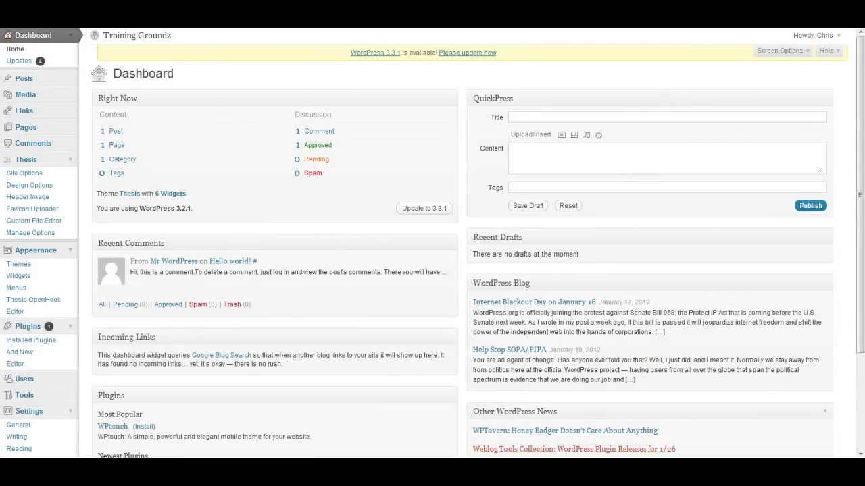
Step: Switch to the WordPress admin site and search the plugins available for installation for FeedBurner FeedSmith
click(25, 354)
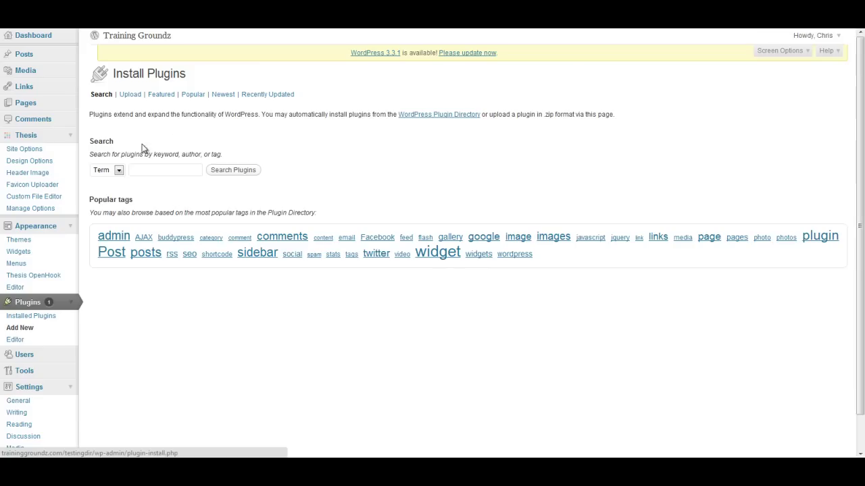
click(162, 171)
key(ctrl+v)
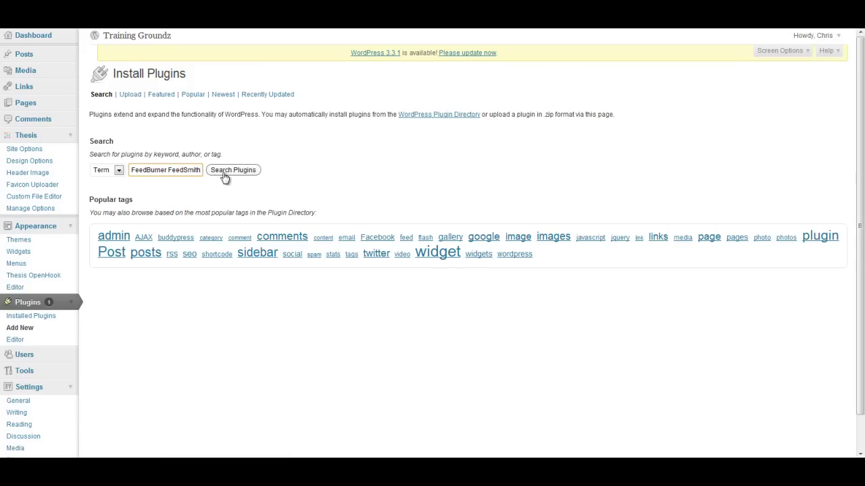
click(236, 173)
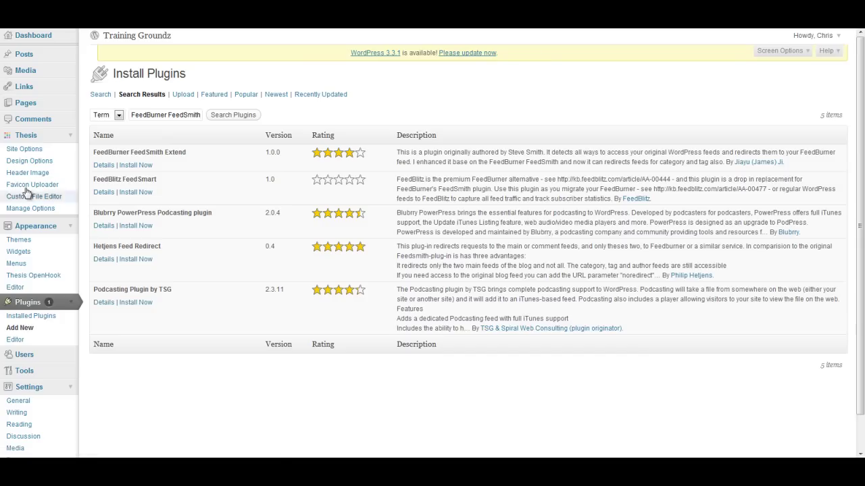
Step: Install and activate the FeedBurner FeedSmith Extend plugin
click(139, 165)
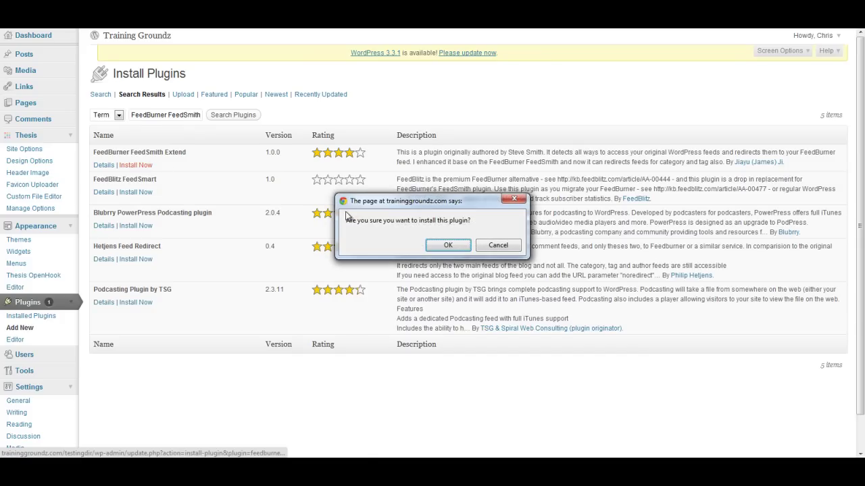
click(448, 246)
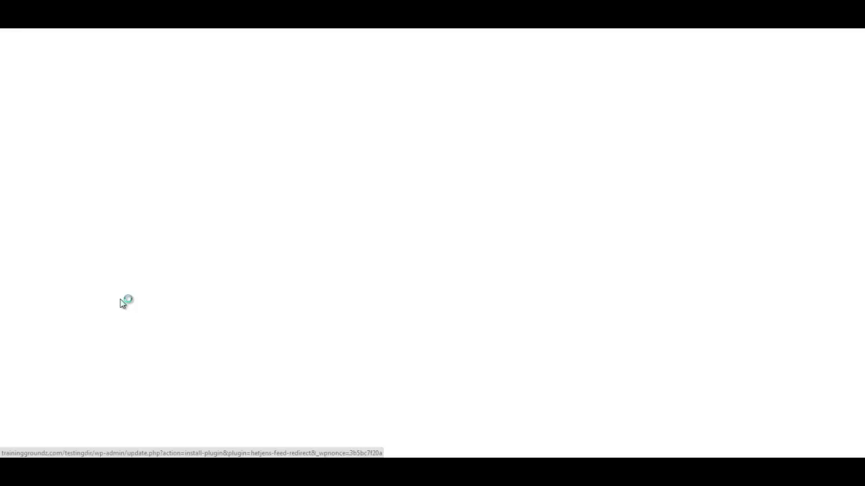
click(111, 156)
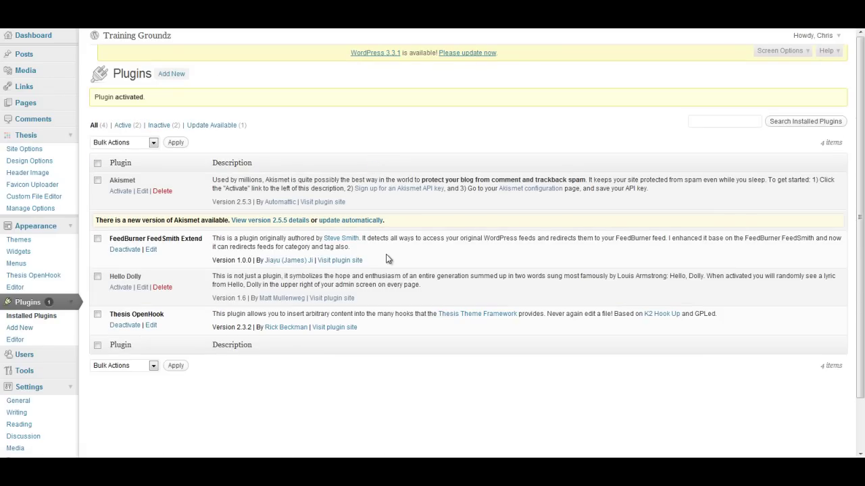
drag(364, 241, 395, 252)
click(395, 252)
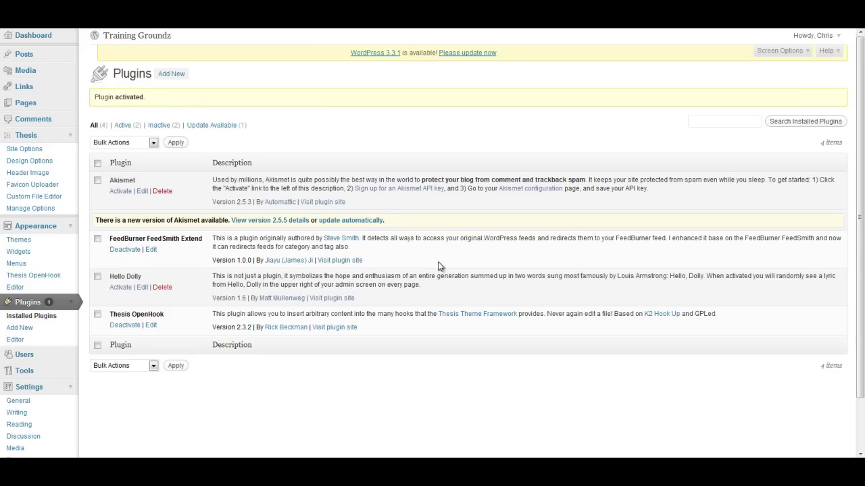